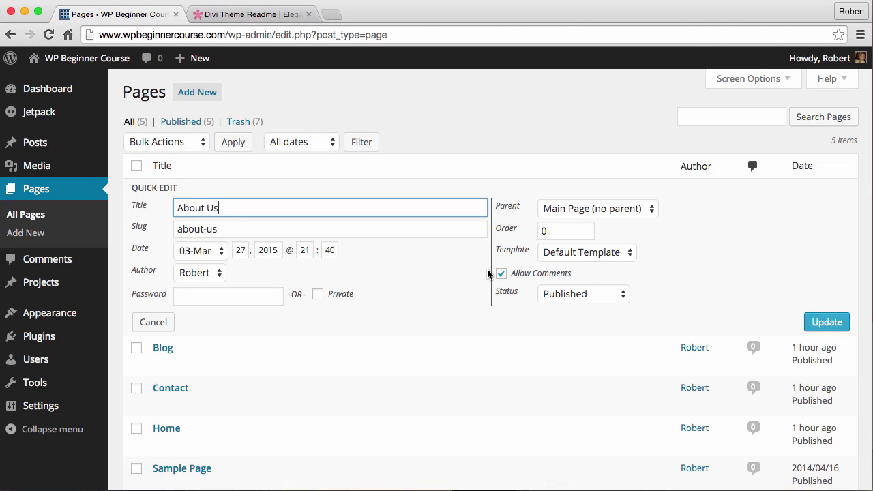
Disallow comments on the About Us page and save the quick edit
{"action": "left_click", "coordinate": [501, 274]}
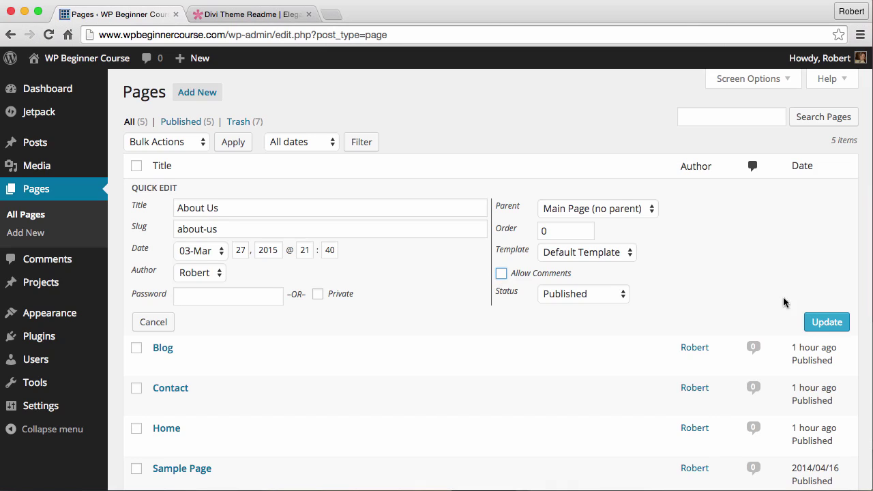
{"action": "left_click", "coordinate": [822, 324]}
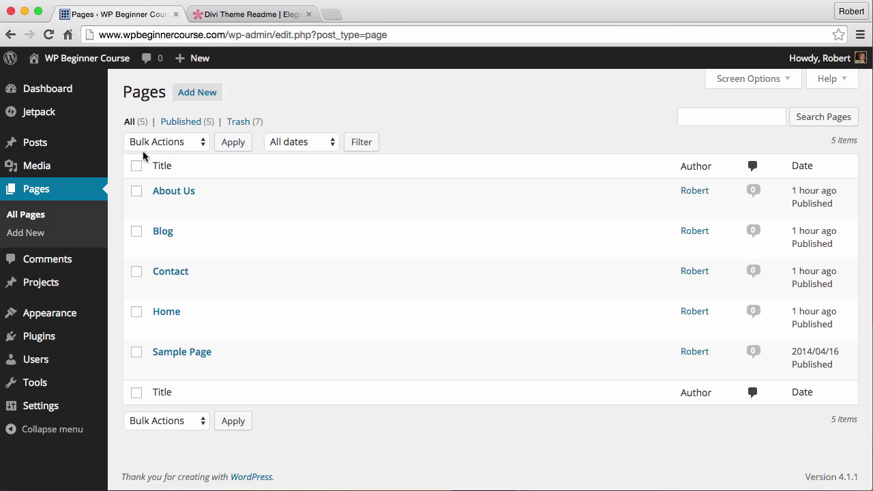
Bulk edit all pages except Contact, setting Comments to "Do not allow", and apply the update
{"action": "left_click", "coordinate": [136, 167]}
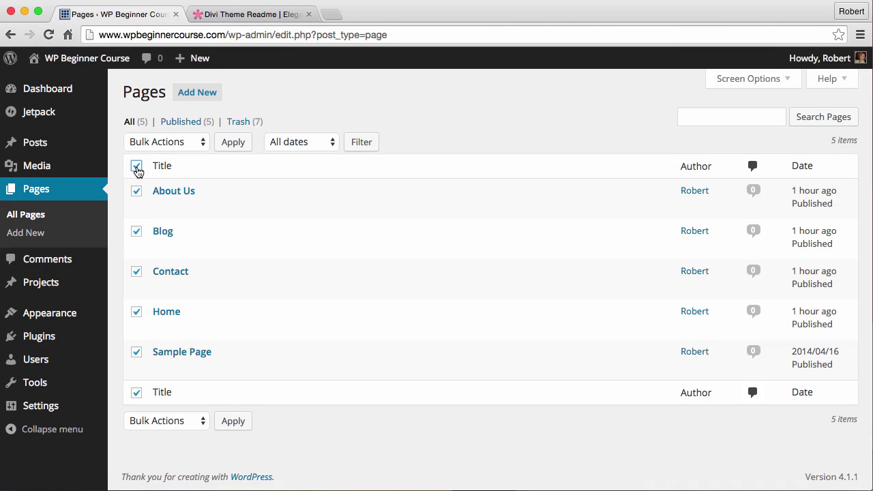
{"action": "left_click", "coordinate": [203, 142]}
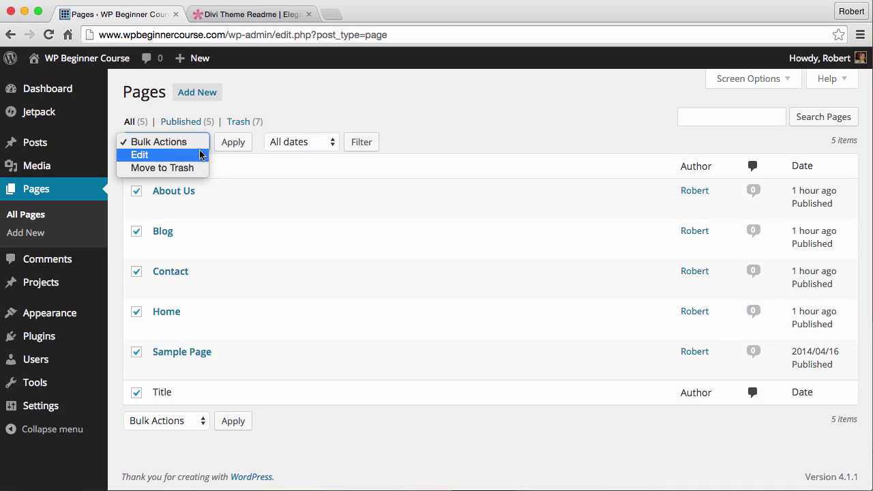
{"action": "left_click", "coordinate": [200, 155]}
{"action": "left_click", "coordinate": [232, 145]}
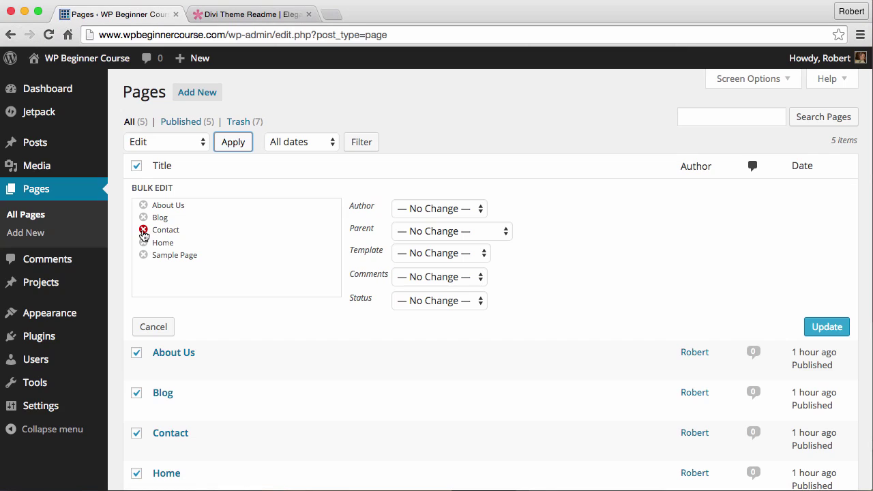
{"action": "left_click", "coordinate": [143, 230]}
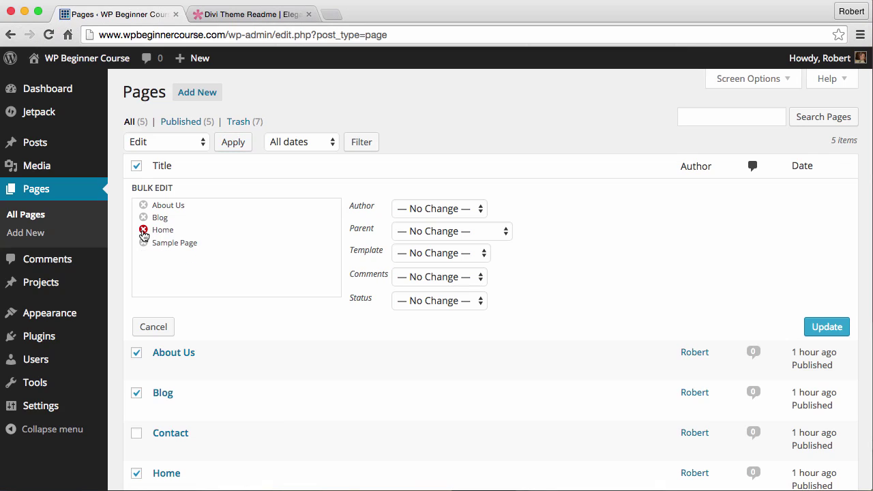
{"action": "left_click", "coordinate": [481, 277]}
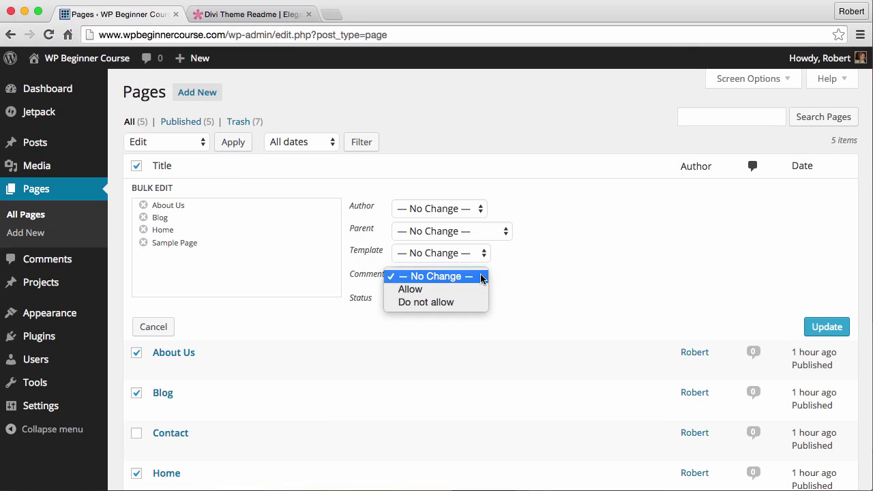
{"action": "left_click", "coordinate": [455, 305]}
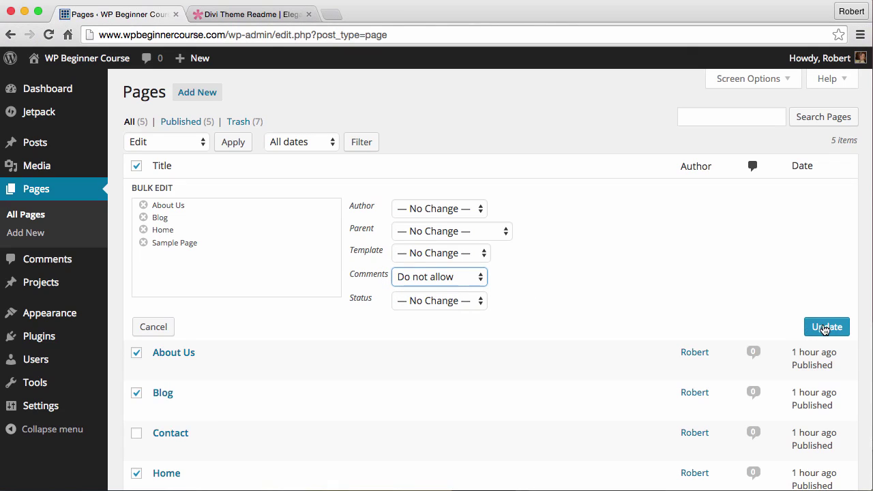
{"action": "left_click", "coordinate": [824, 329]}
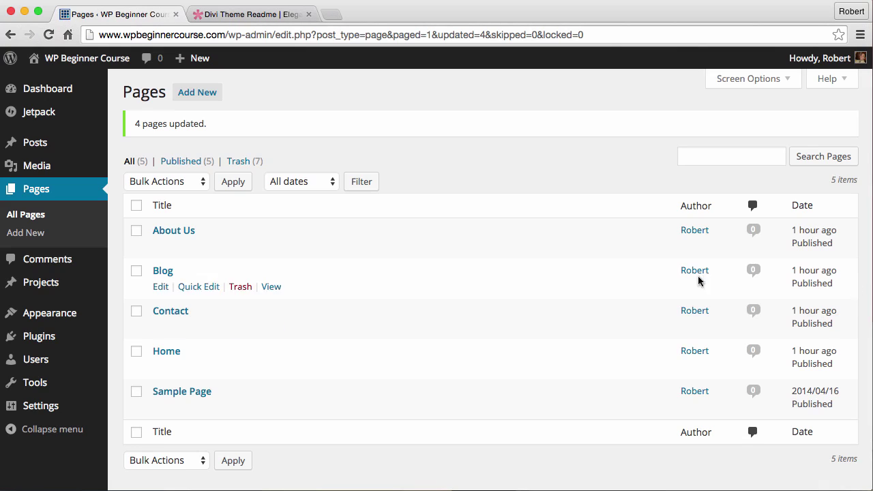
Load the predefined Homepage Corporate layout into the Home page, replacing its existing content, and update the page
{"action": "left_click", "coordinate": [160, 369]}
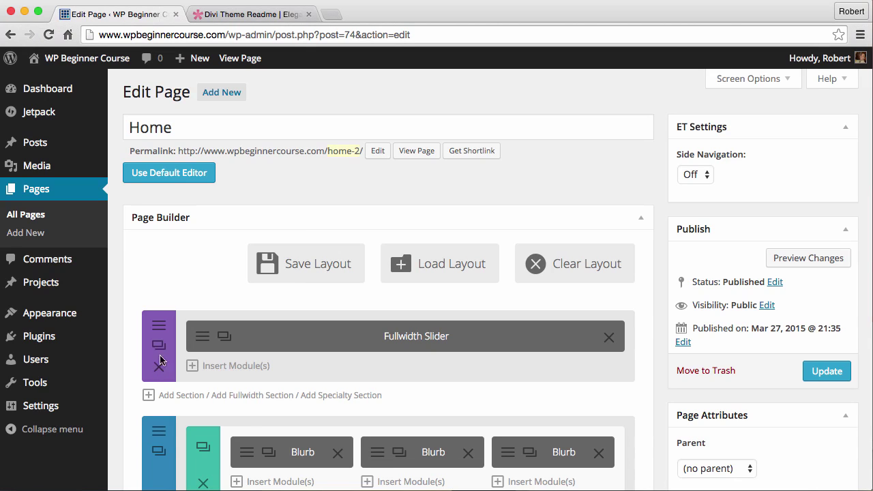
{"action": "left_click", "coordinate": [437, 262]}
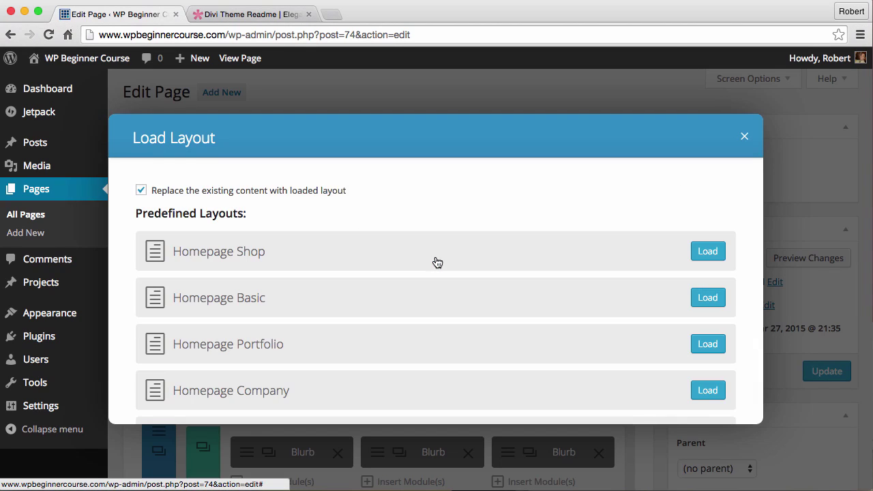
{"action": "scroll", "coordinate": [437, 263], "scroll_direction": "down", "scroll_amount": 4}
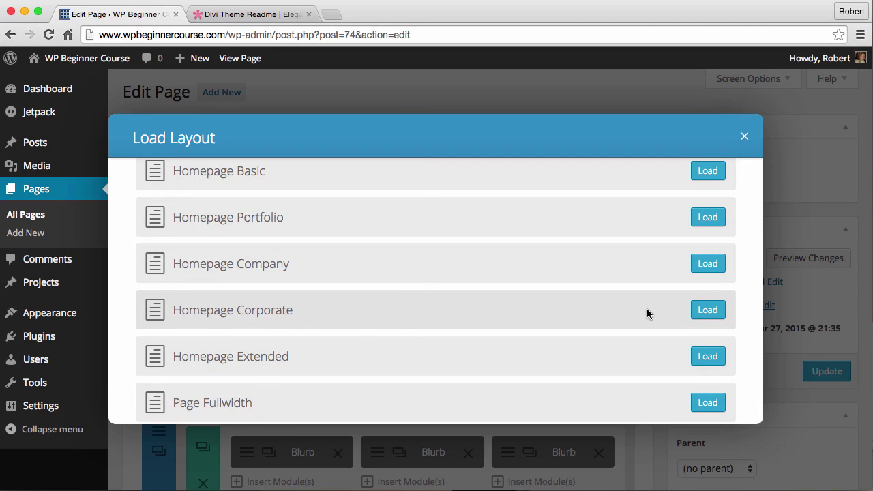
{"action": "left_click", "coordinate": [706, 312]}
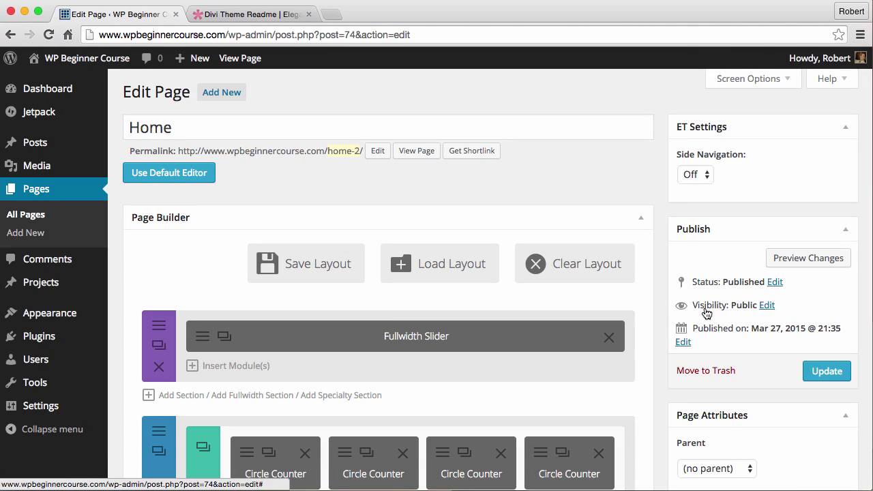
{"action": "left_click", "coordinate": [828, 372]}
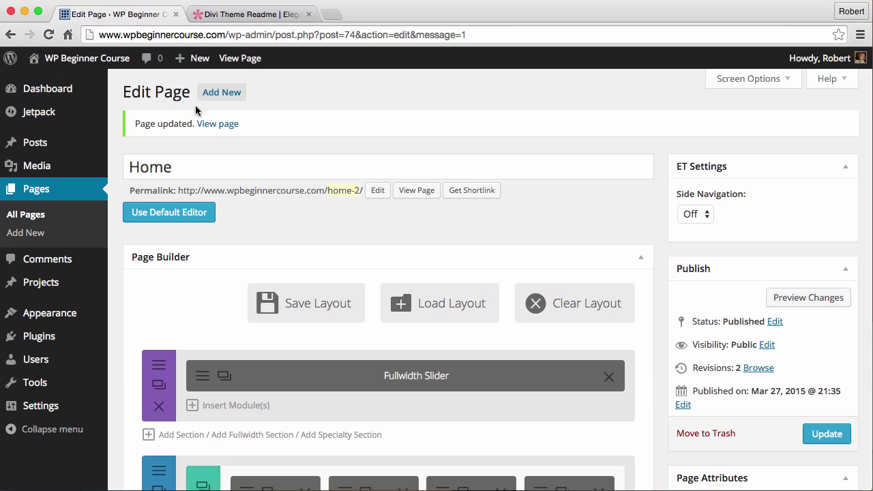
View the published Home page and look through its sections down to the footer
{"action": "left_click", "coordinate": [218, 125]}
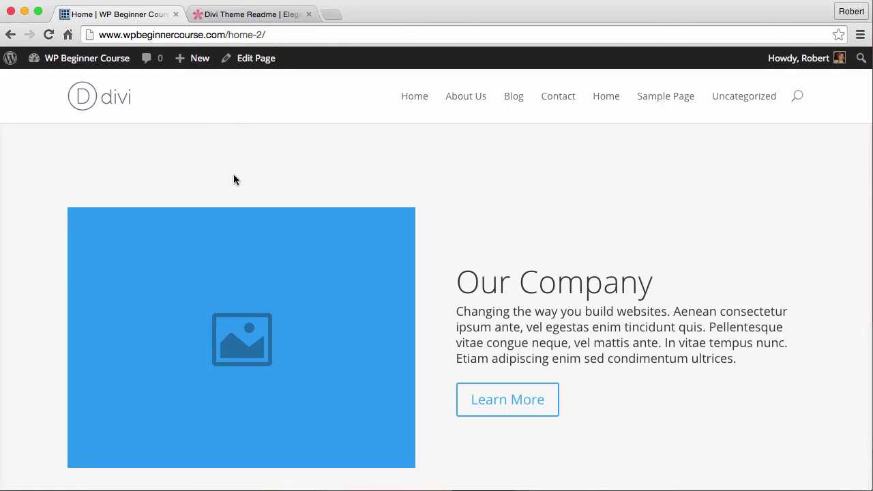
{"action": "scroll", "coordinate": [233, 180], "scroll_direction": "down", "scroll_amount": 5}
{"action": "scroll", "coordinate": [233, 179], "scroll_direction": "down", "scroll_amount": 10}
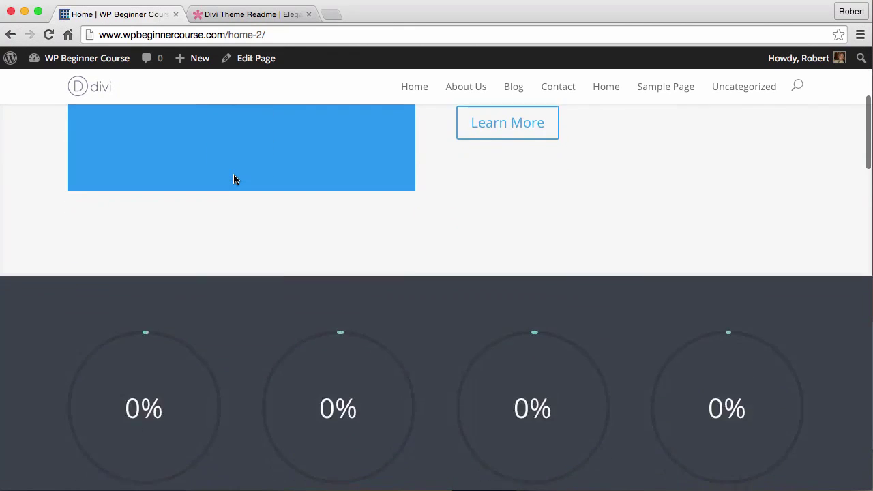
{"action": "scroll", "coordinate": [234, 179], "scroll_direction": "down", "scroll_amount": 10}
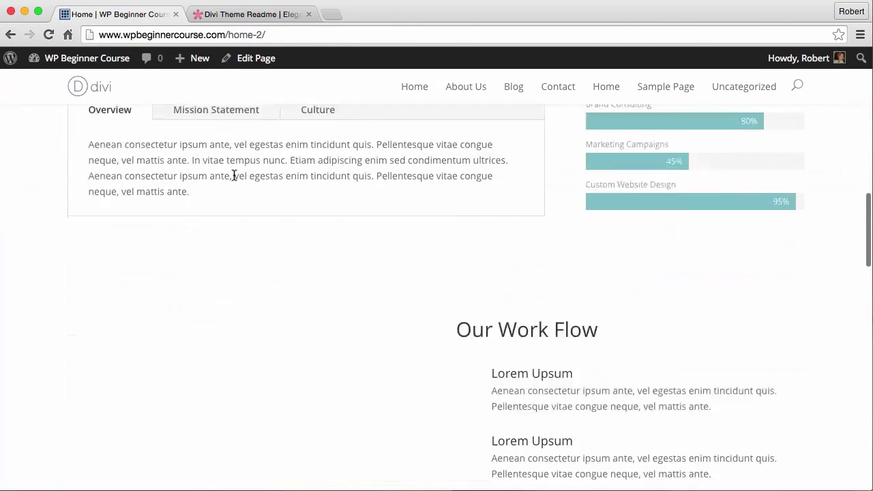
{"action": "scroll", "coordinate": [233, 179], "scroll_direction": "down", "scroll_amount": 10}
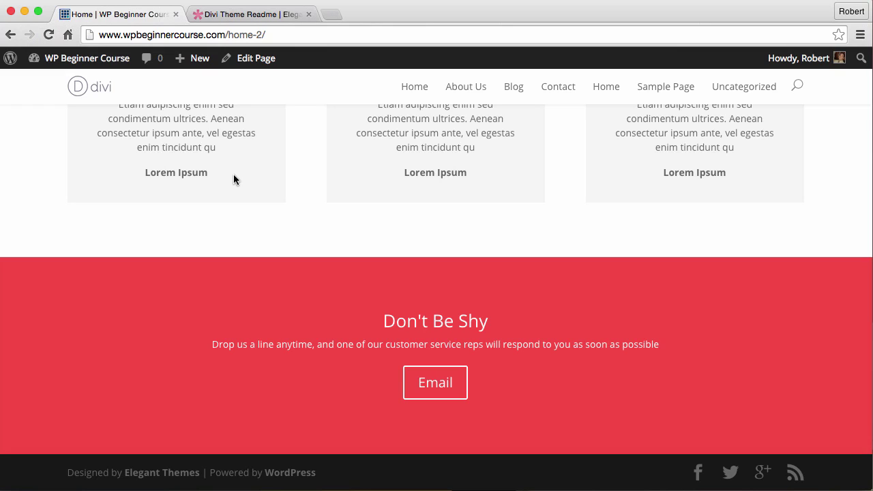
Return to editing the Home page and duplicate the Fullwidth Slider module in the first section
{"action": "left_click", "coordinate": [252, 61]}
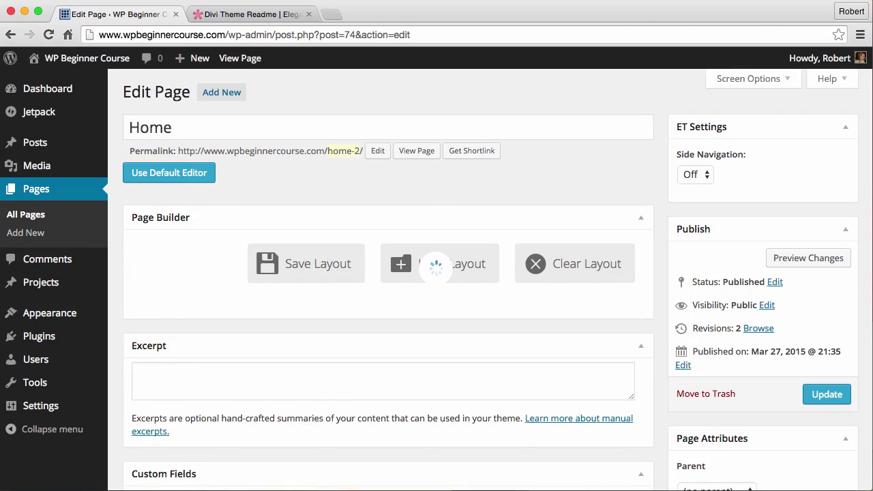
{"action": "scroll", "coordinate": [475, 375], "scroll_direction": "down", "scroll_amount": 4}
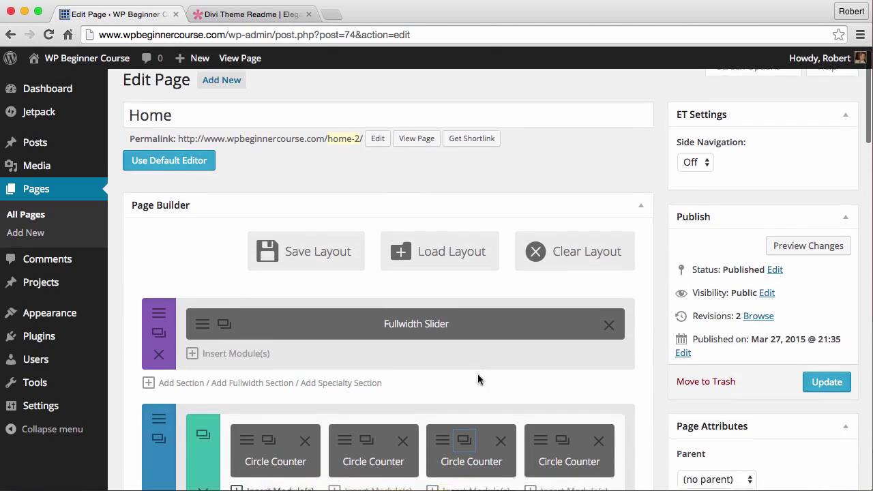
{"action": "mouse_move", "coordinate": [472, 367]}
{"action": "left_mouse_down"}
{"action": "mouse_move", "coordinate": [596, 417]}
{"action": "mouse_move", "coordinate": [596, 428]}
{"action": "mouse_move", "coordinate": [583, 428]}
{"action": "mouse_move", "coordinate": [575, 365]}
{"action": "mouse_move", "coordinate": [471, 360]}
{"action": "left_mouse_up"}
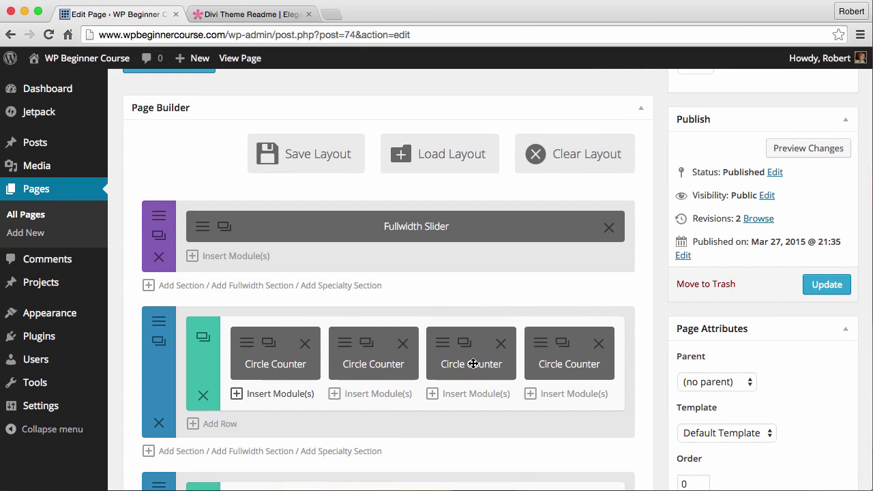
{"action": "left_click", "coordinate": [223, 228]}
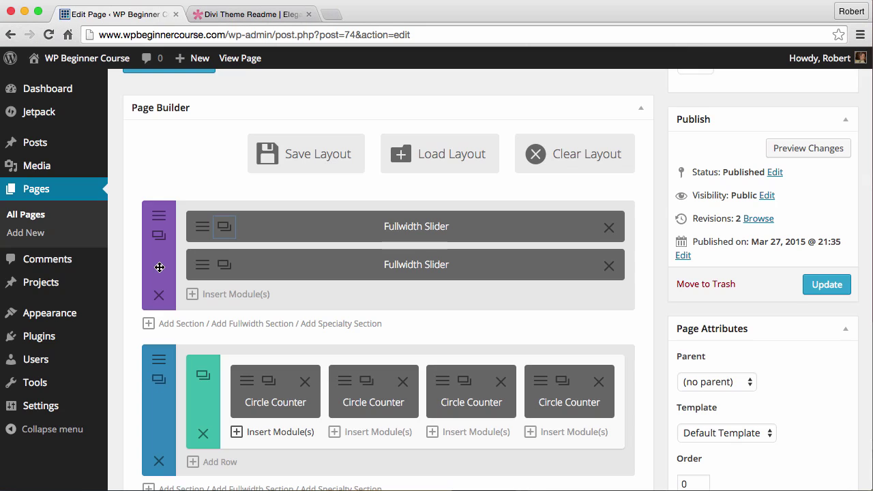
Check the background options in the Circle Counter section's settings and save them as they are
{"action": "scroll", "coordinate": [159, 267], "scroll_direction": "down", "scroll_amount": 4}
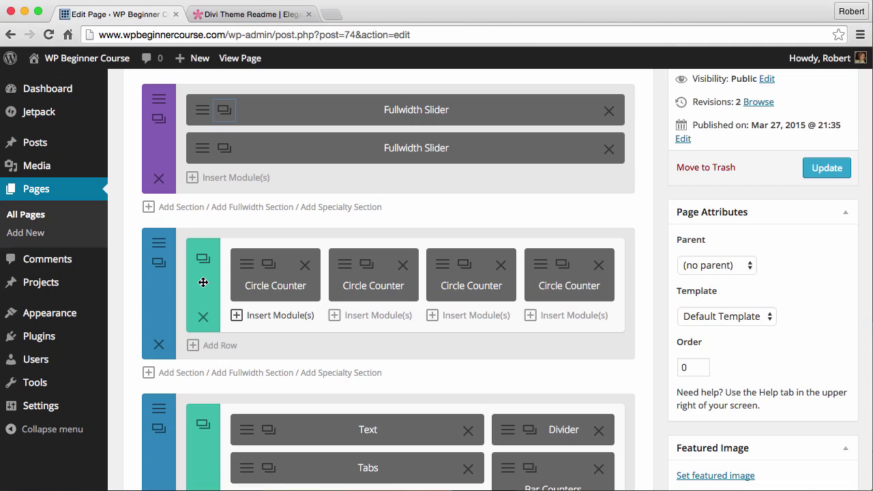
{"action": "left_click", "coordinate": [158, 244]}
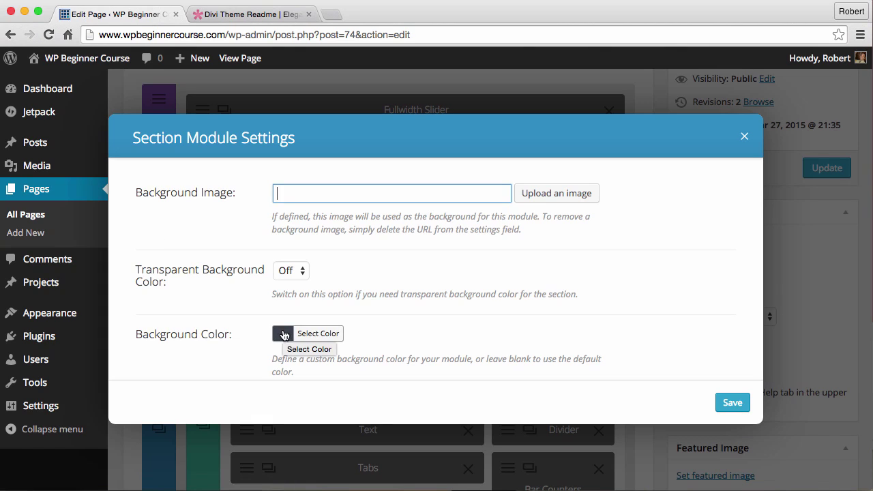
{"action": "left_click", "coordinate": [730, 406]}
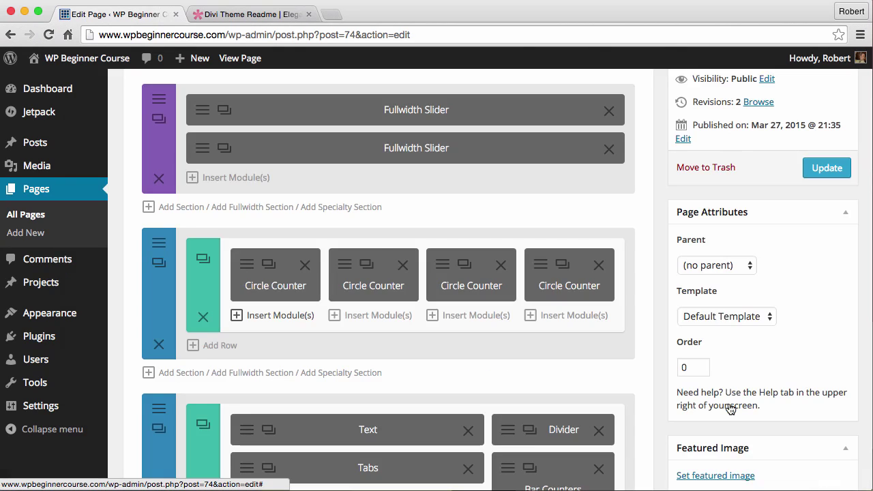
Add a row beneath the Circle Counter row and give it four 1/4 columns
{"action": "left_click", "coordinate": [193, 345]}
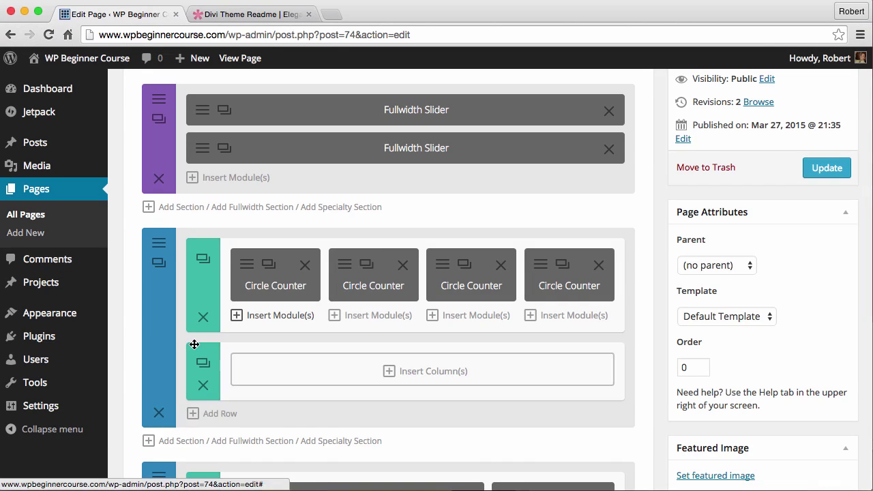
{"action": "left_click", "coordinate": [388, 371]}
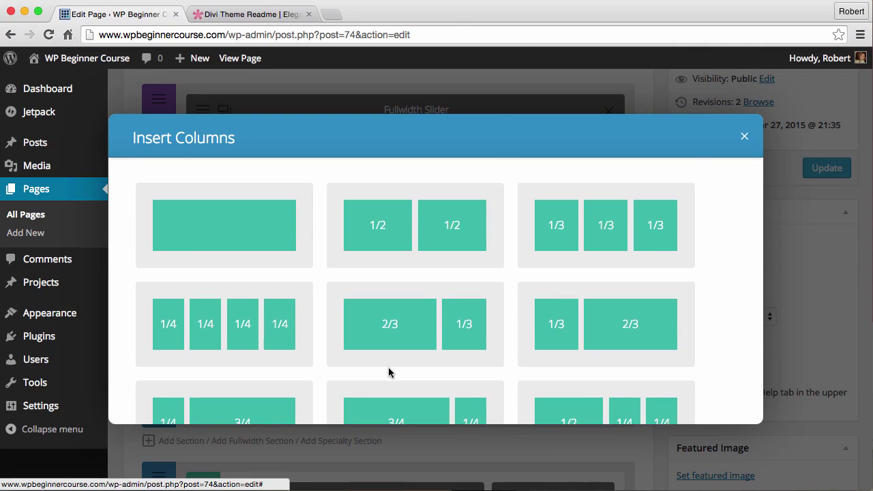
{"action": "scroll", "coordinate": [390, 373], "scroll_direction": "down", "scroll_amount": 3}
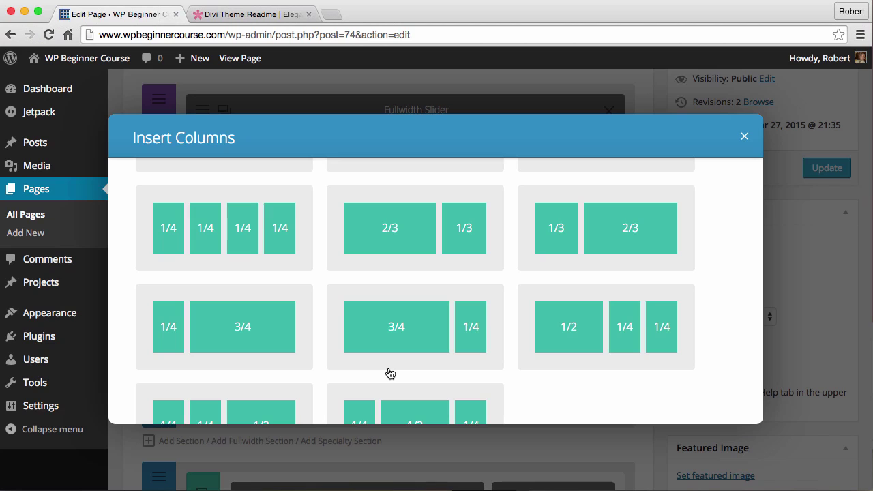
{"action": "left_click", "coordinate": [218, 242]}
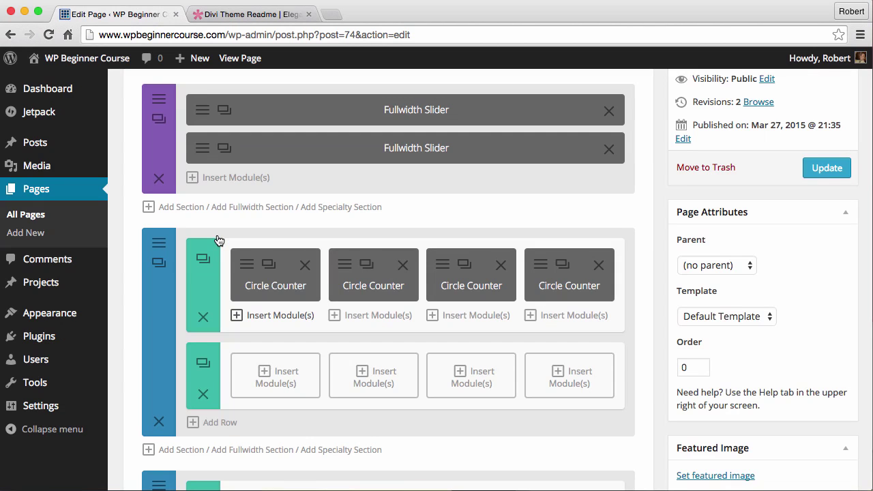
Review all the modules that can be inserted in the new row's first column, and close the list without choosing one
{"action": "left_click", "coordinate": [266, 377]}
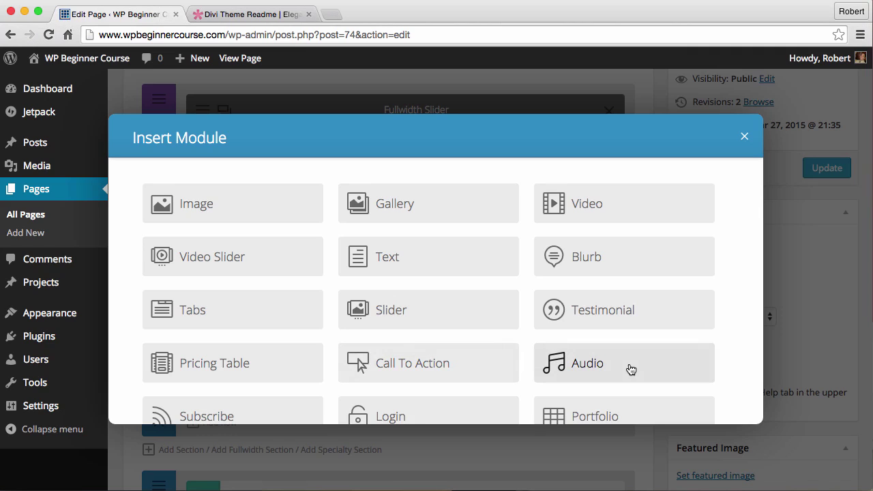
{"action": "scroll", "coordinate": [129, 380], "scroll_direction": "down", "scroll_amount": 4}
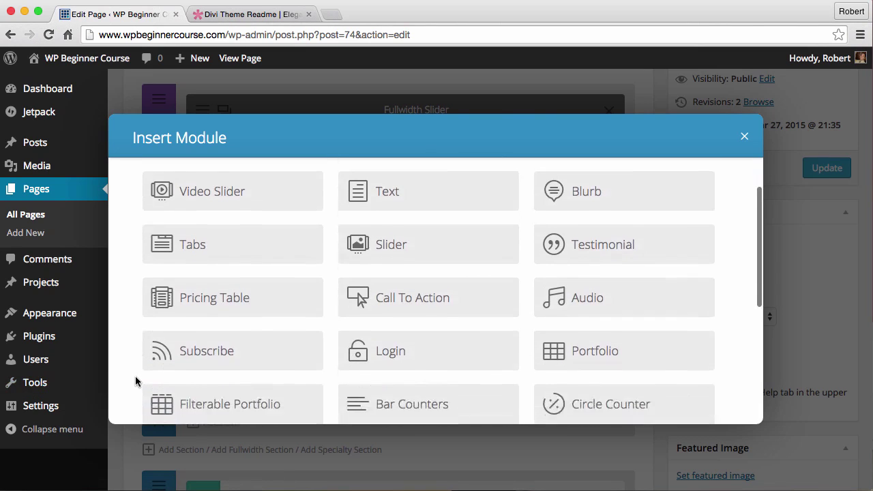
{"action": "scroll", "coordinate": [135, 376], "scroll_direction": "down", "scroll_amount": 2}
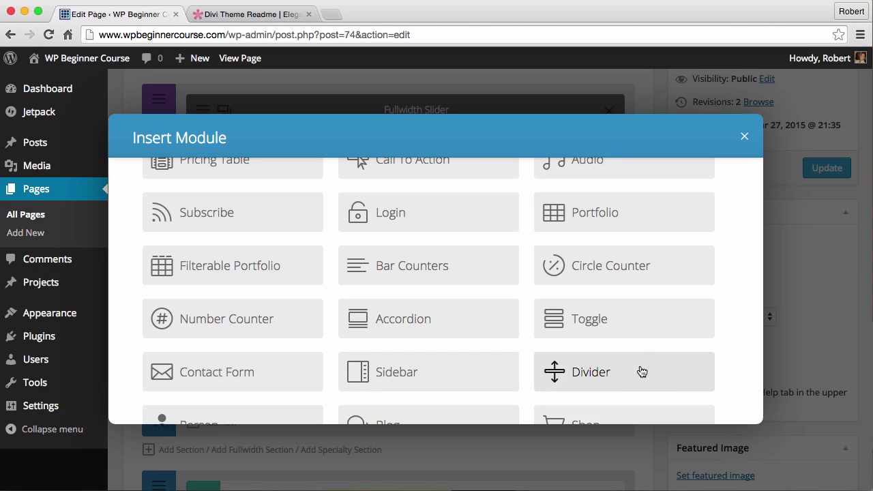
{"action": "scroll", "coordinate": [132, 386], "scroll_direction": "down", "scroll_amount": 3}
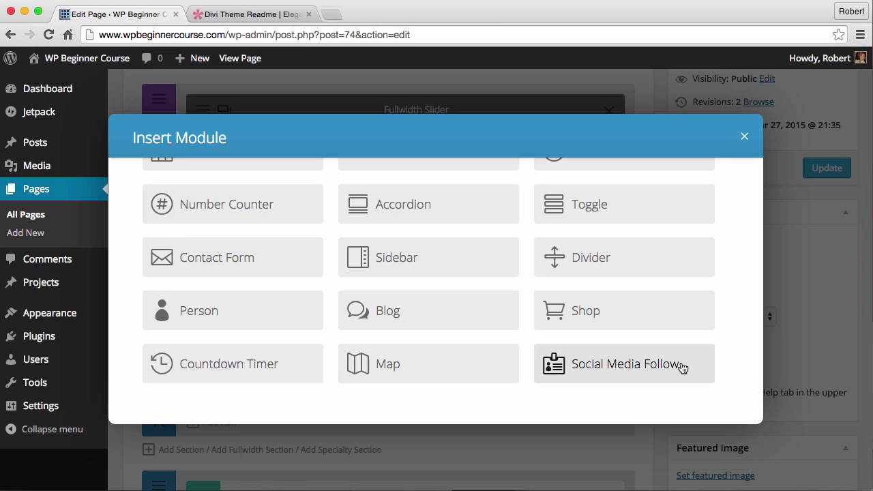
{"action": "left_click", "coordinate": [745, 137]}
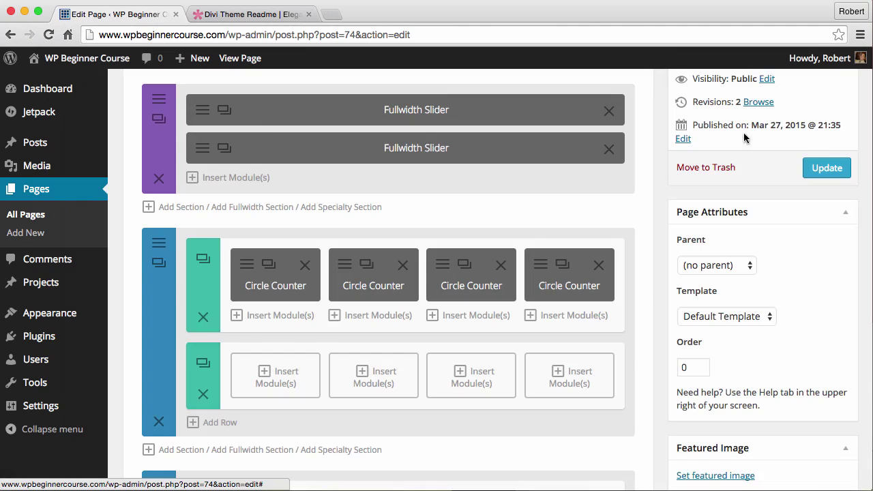
Delete the empty four-column row below the Circle Counter row
{"action": "left_click", "coordinate": [203, 396]}
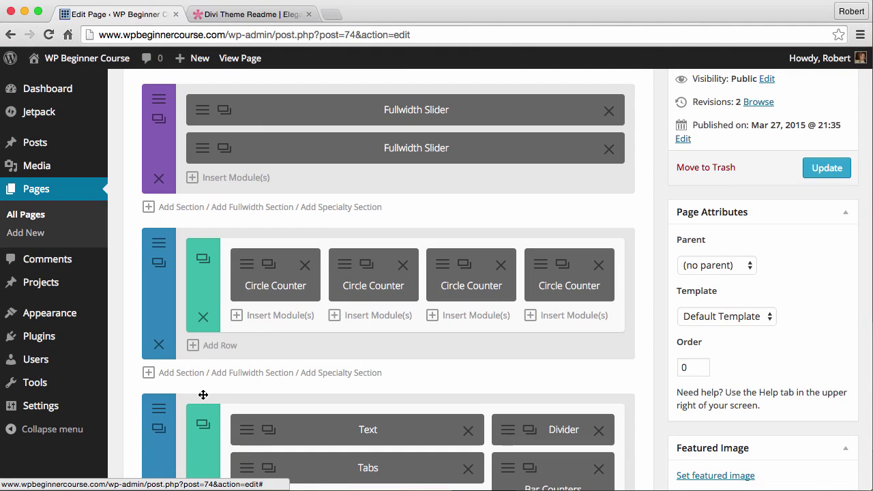
Check the Text module's colour, orientation and content settings in the section below the Circle Counters, and close them without changes
{"action": "left_click", "coordinate": [247, 431]}
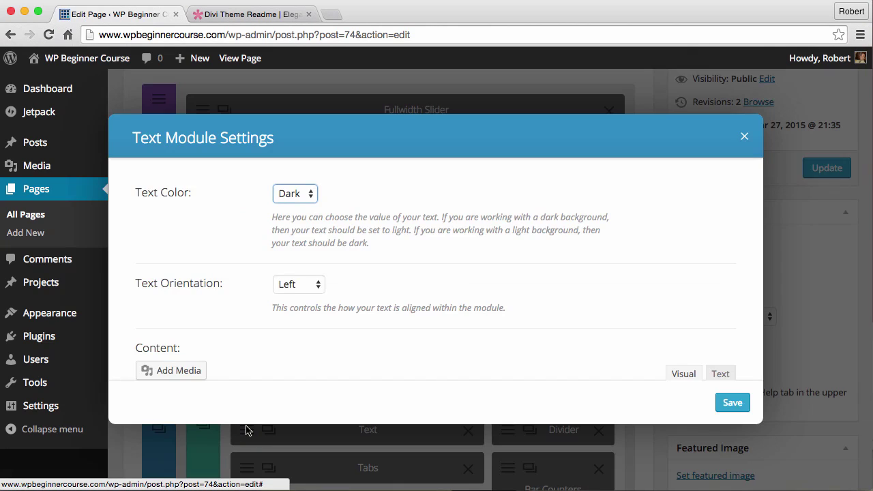
{"action": "left_click", "coordinate": [745, 137]}
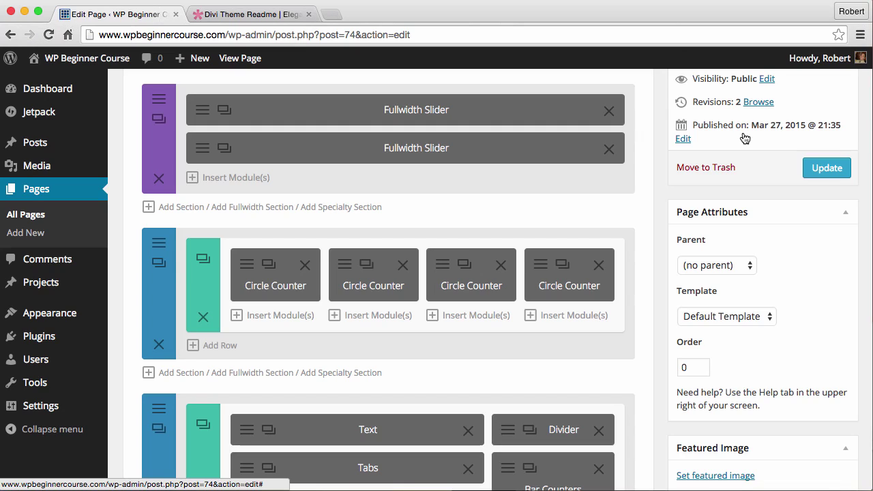
Bring up the prompt for saving the page layout, dismiss it without naming a layout, and update the Home page
{"action": "scroll", "coordinate": [637, 153], "scroll_direction": "up", "scroll_amount": 5}
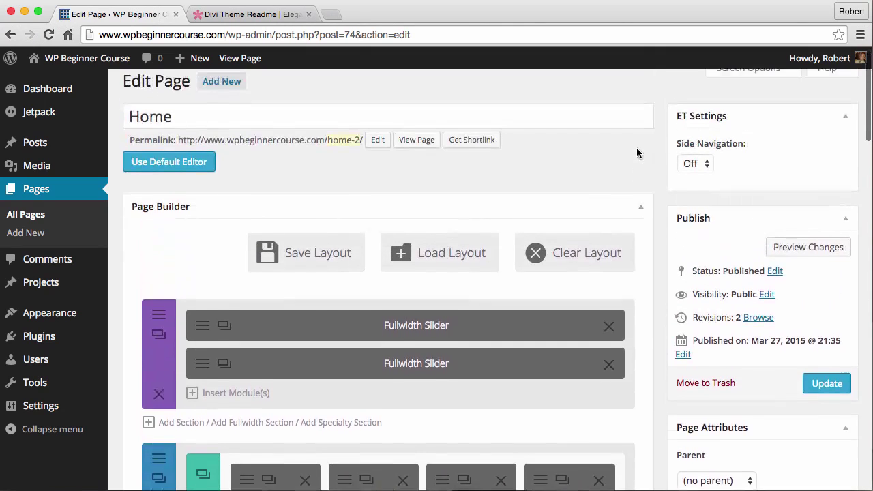
{"action": "left_click", "coordinate": [309, 264]}
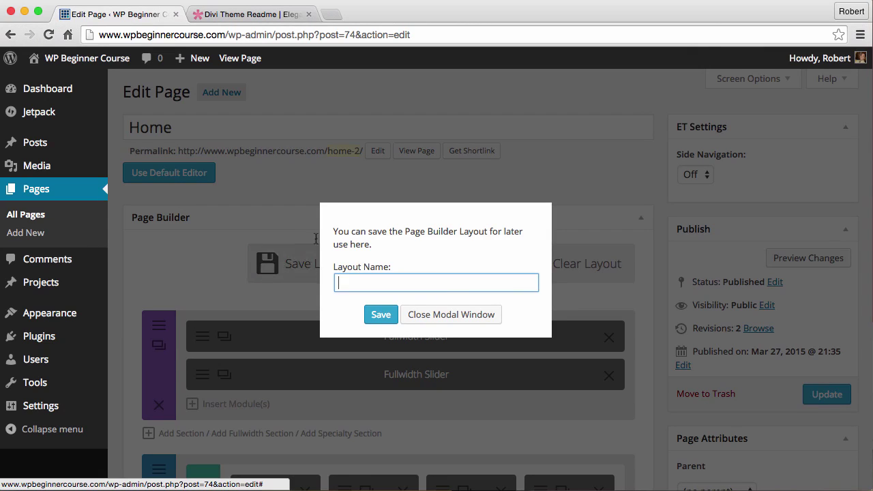
{"action": "left_click", "coordinate": [437, 315]}
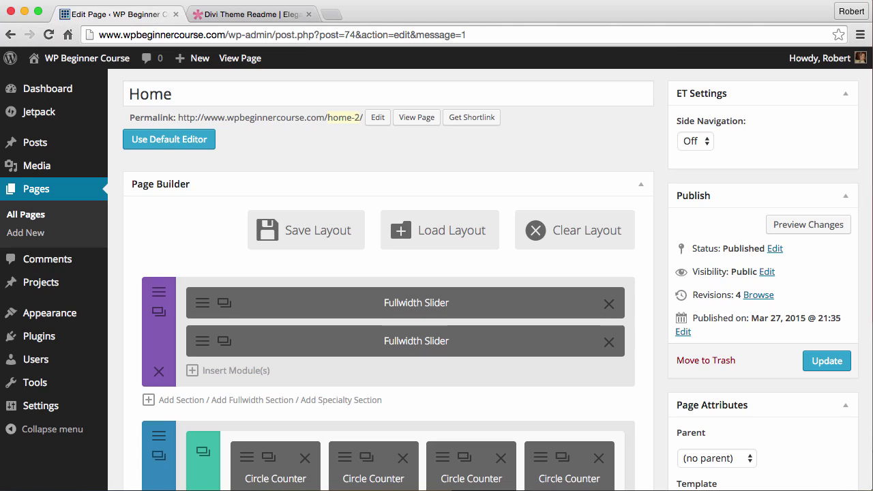
Open Support Docs in the Divi Theme Options and view the already open Divi Theme Documentation page before returning to the options
{"action": "mouse_move", "coordinate": [20, 313]}
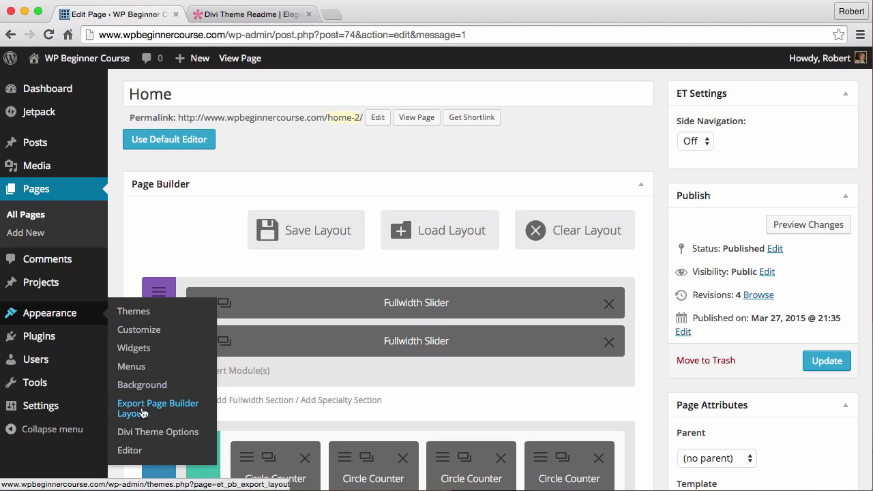
{"action": "left_click", "coordinate": [145, 435]}
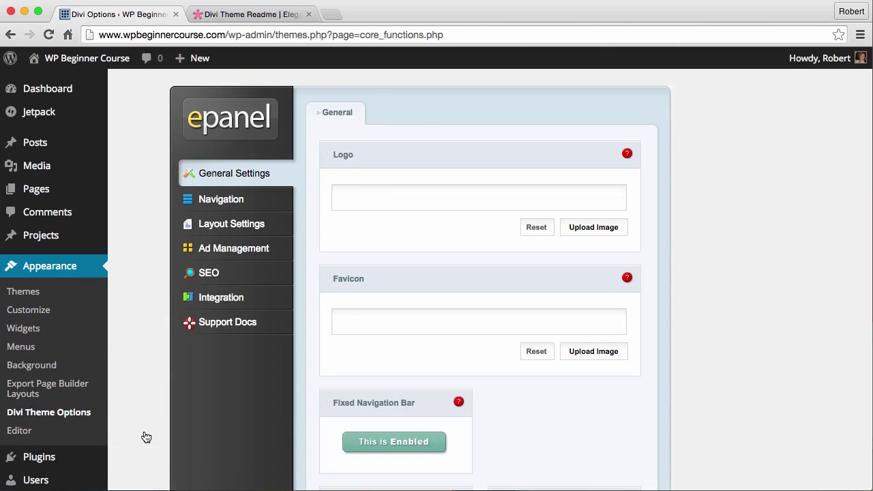
{"action": "left_click", "coordinate": [226, 324]}
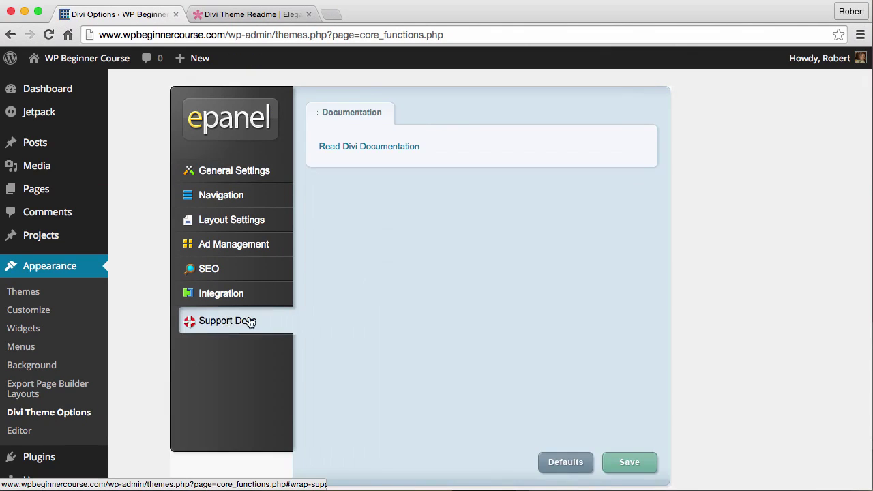
{"action": "left_click", "coordinate": [238, 16]}
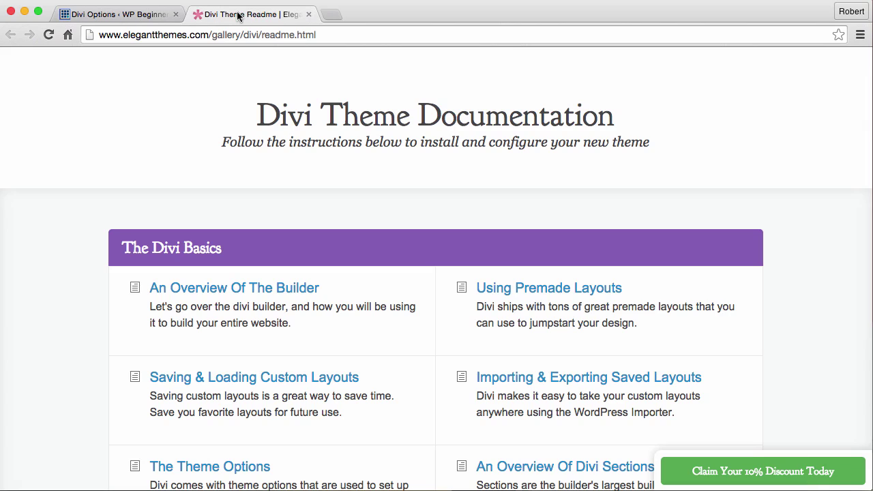
{"action": "left_click", "coordinate": [110, 16]}
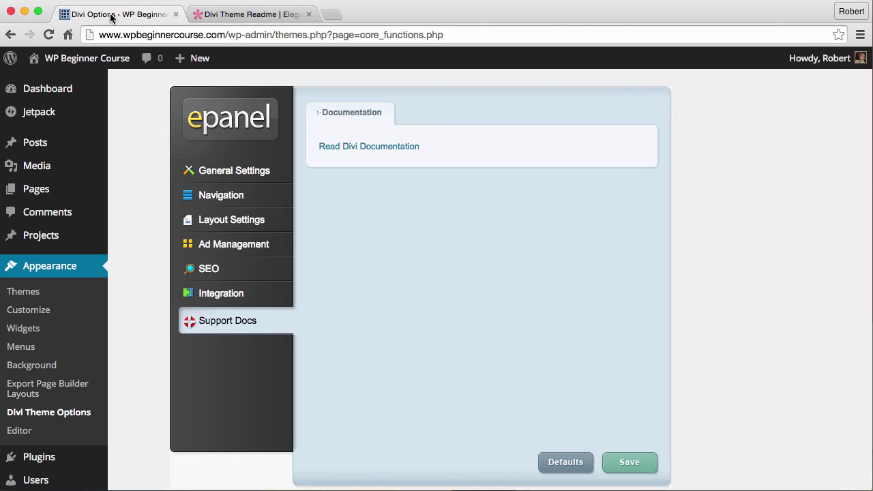